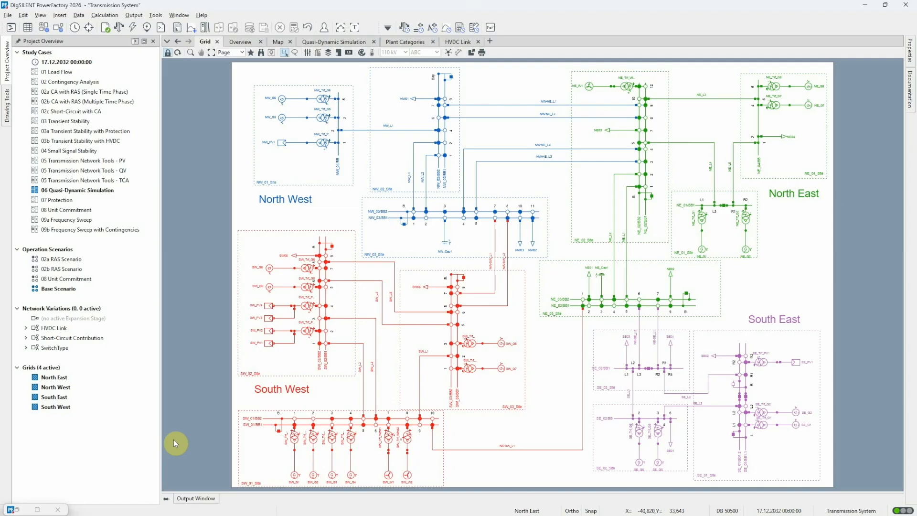
# Step: Inspect the Winter Weekday load characteristic and its daily curve diagram, leaving it unchanged, and put the Data Manager away
pyautogui.doubleClick(21, 510)
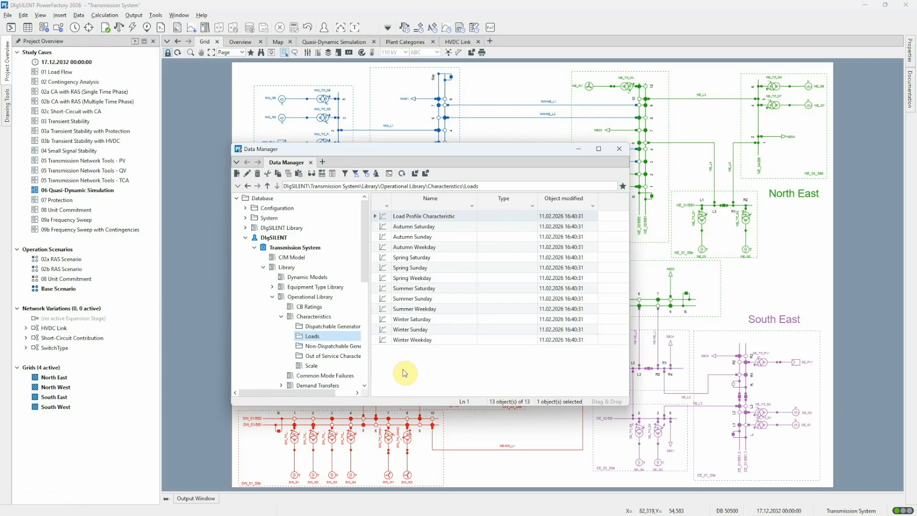
pyautogui.doubleClick(384, 339)
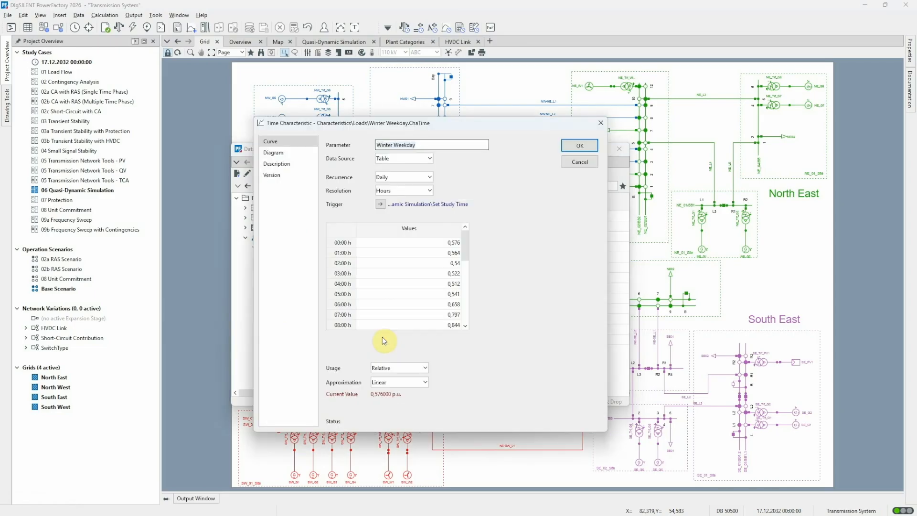
pyautogui.click(287, 153)
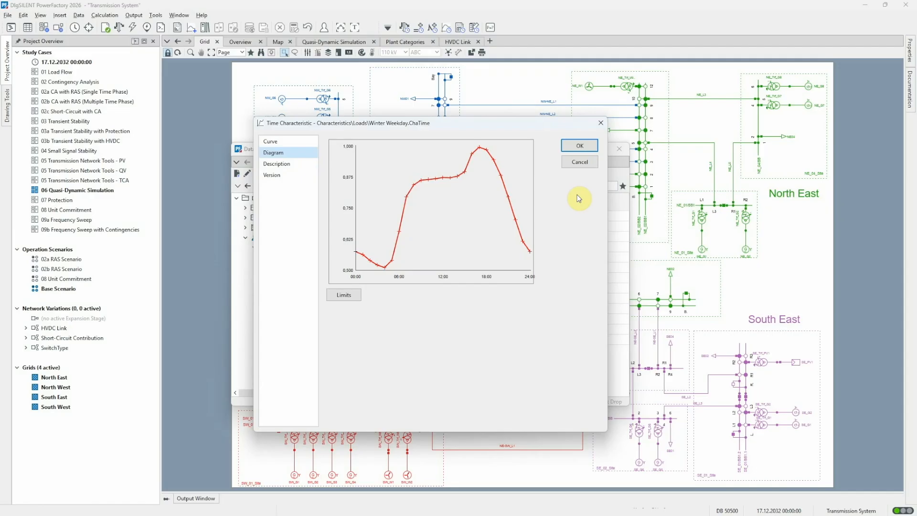
pyautogui.click(579, 162)
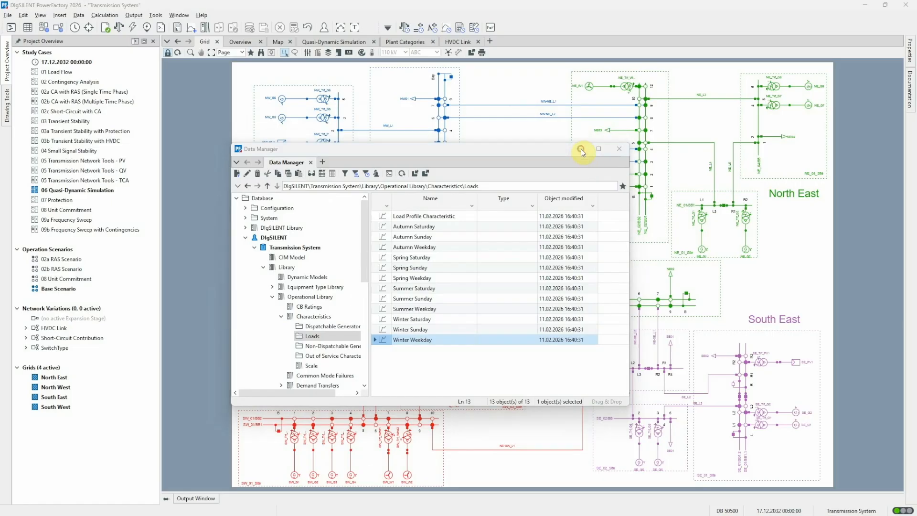
pyautogui.click(581, 148)
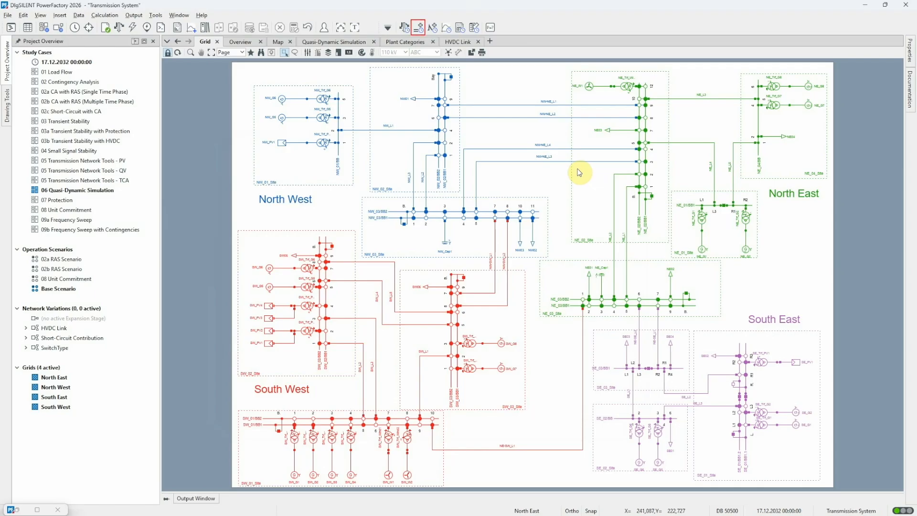
# Step: Review the result variables recorded for terminals in the balanced AC quasi-dynamic simulation
pyautogui.click(418, 28)
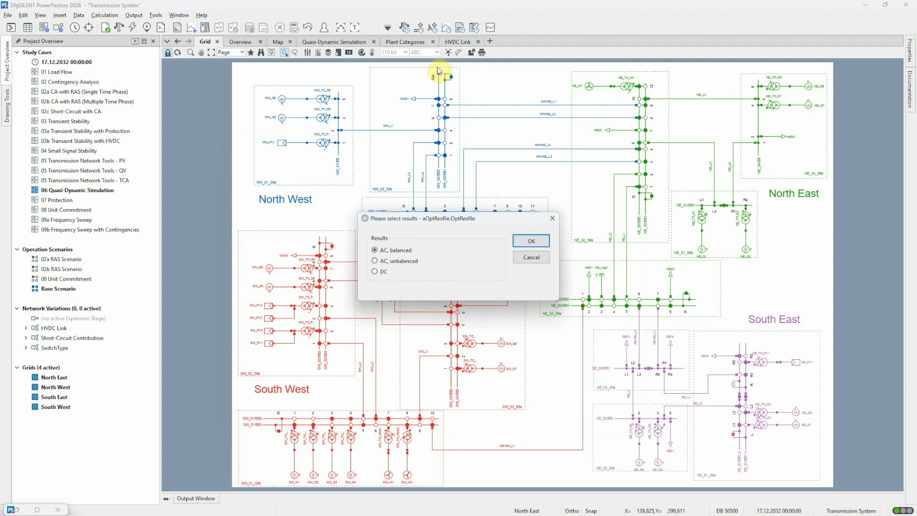
pyautogui.click(540, 241)
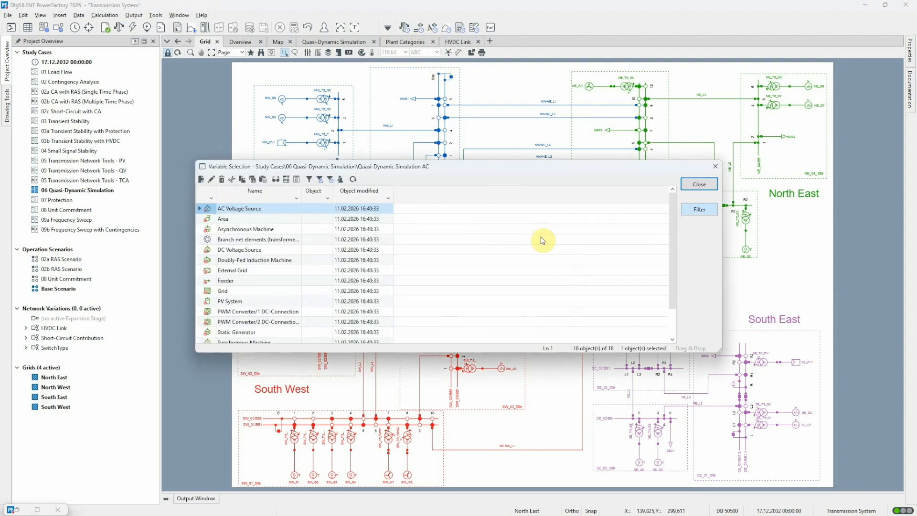
pyautogui.scroll(-1, 542, 240)
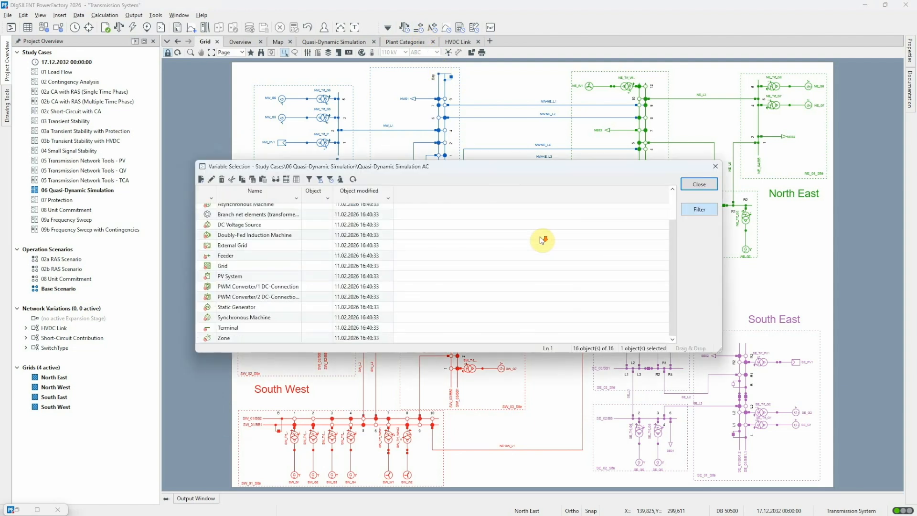
pyautogui.doubleClick(213, 329)
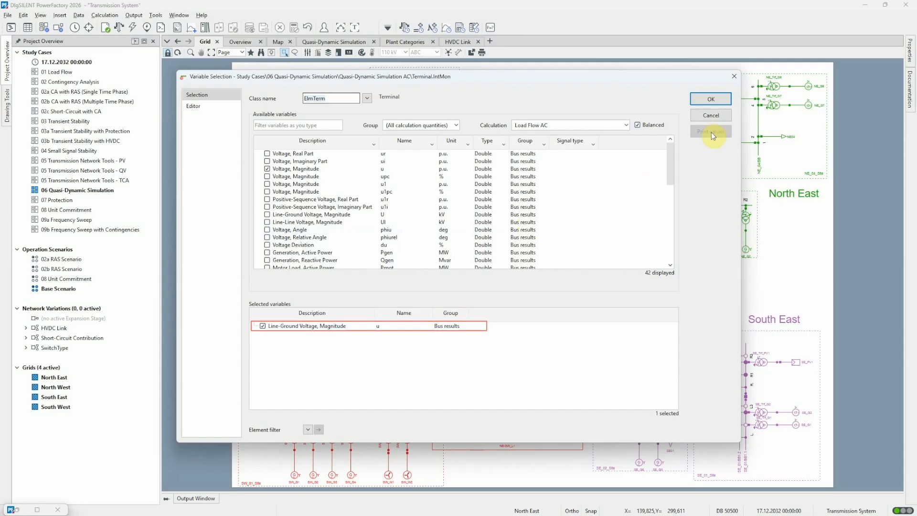
pyautogui.click(710, 99)
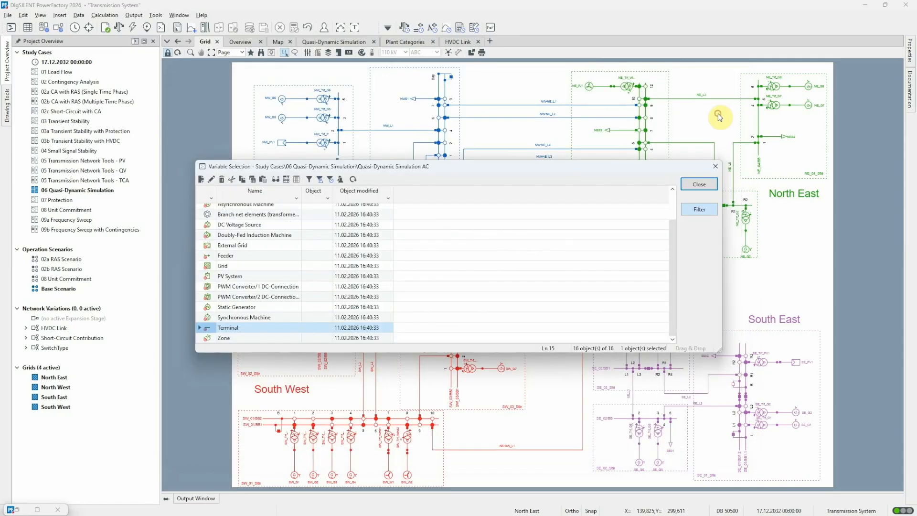
pyautogui.click(698, 184)
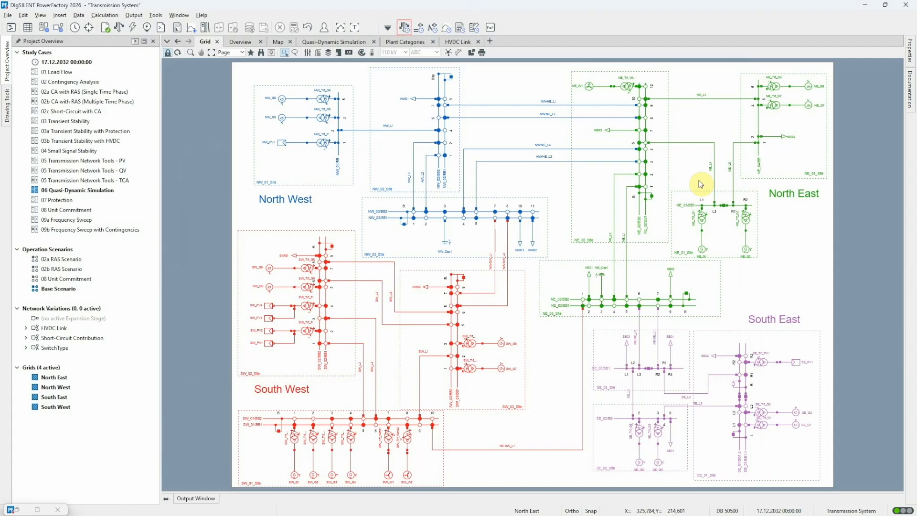
# Step: Execute the balanced AC quasi-dynamic simulation for the complete day 17.12.2032 with a 1-hour step size
pyautogui.click(409, 27)
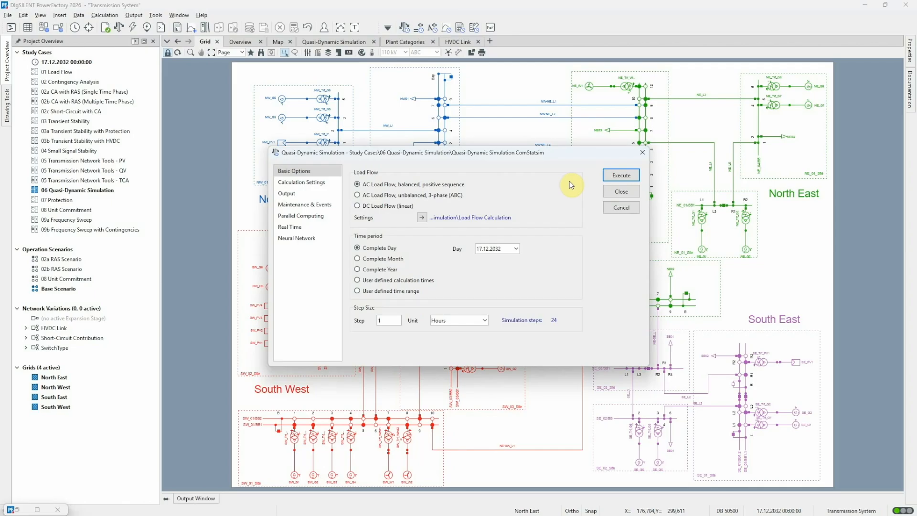
pyautogui.click(621, 175)
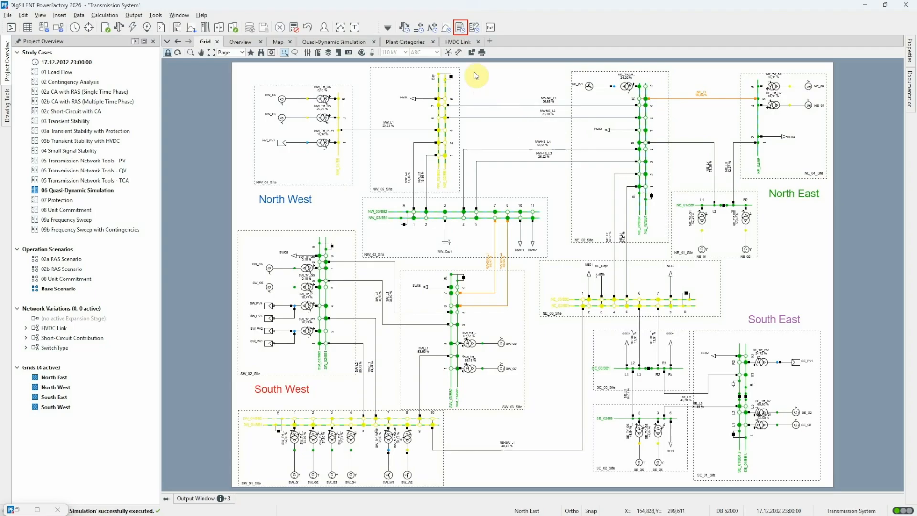
# Step: Generate a tabular simulation report with voltage ranges instead of loading ranges for the complete time range
pyautogui.click(460, 30)
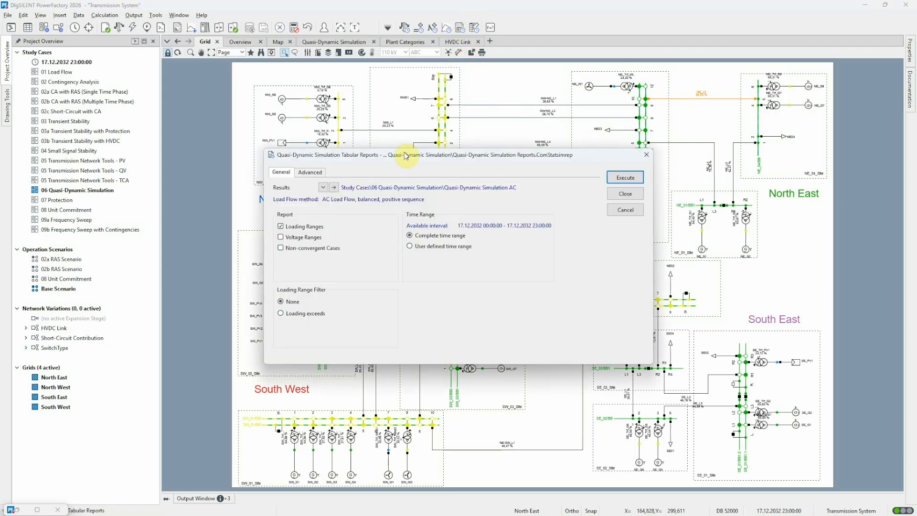
pyautogui.click(315, 225)
pyautogui.click(304, 238)
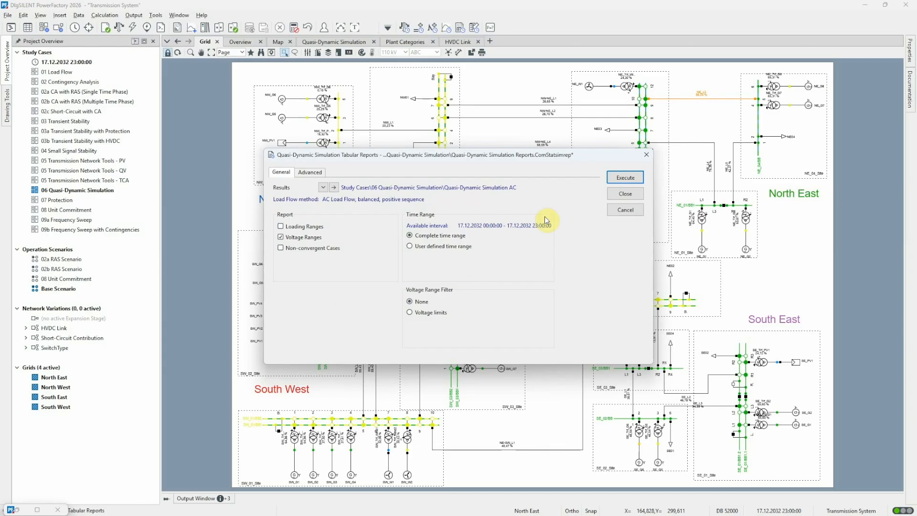
pyautogui.click(609, 182)
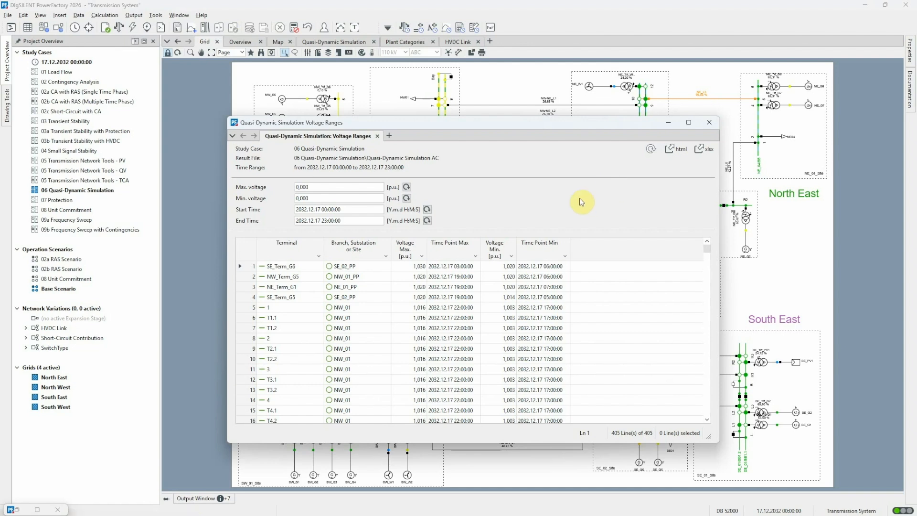
# Step: Sort the voltage ranges report by minimum voltage in ascending order and copy terminal 1 of NW_03
pyautogui.click(499, 249)
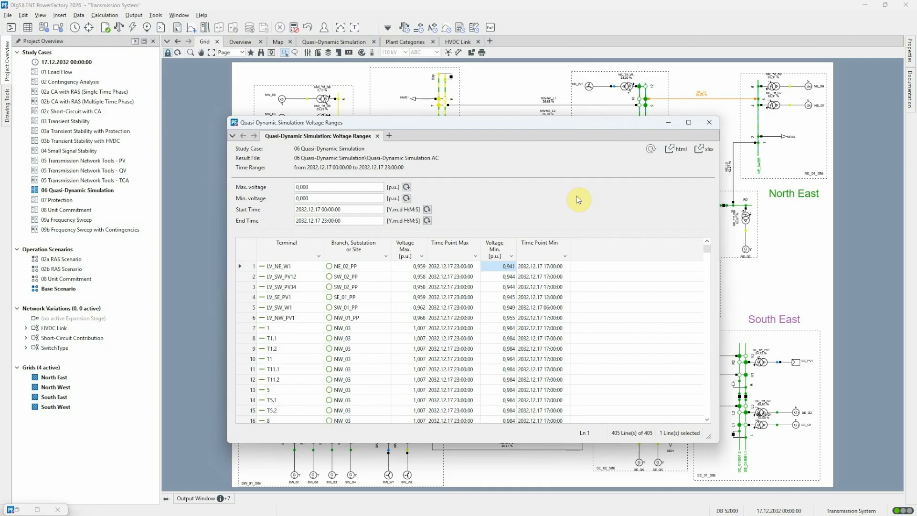
pyautogui.rightClick(290, 329)
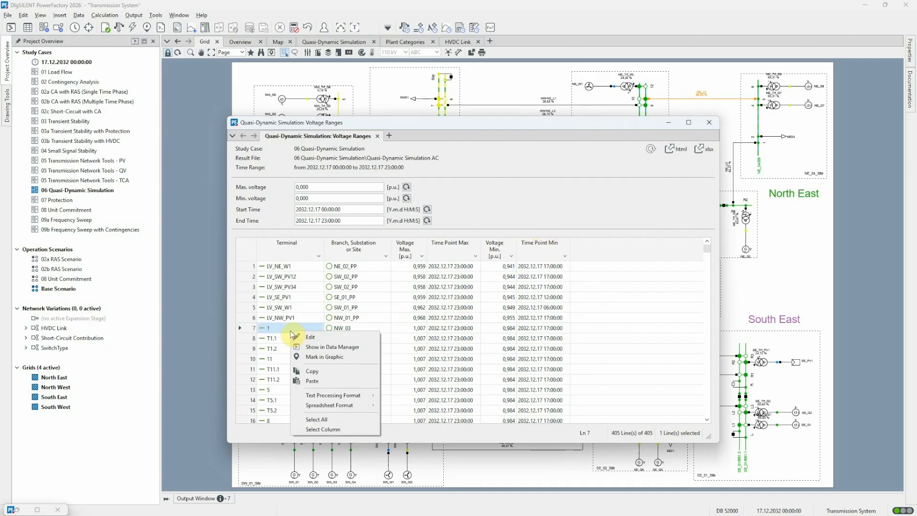
pyautogui.click(317, 371)
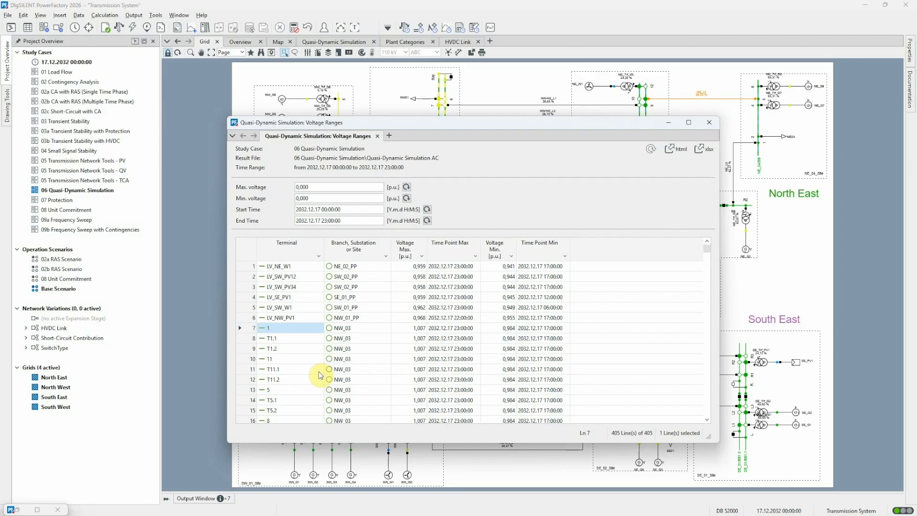
pyautogui.click(669, 123)
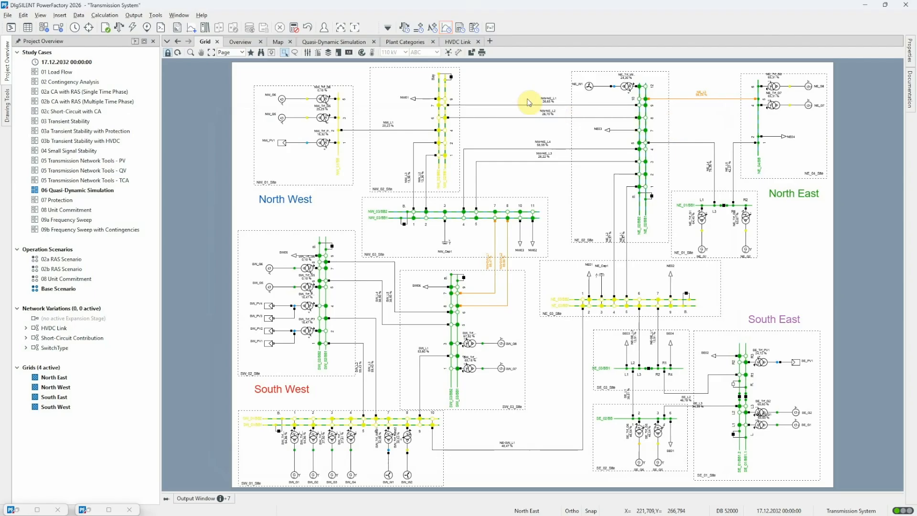
# Step: Insert a quasi-dynamic simulation curve plot showing the voltage magnitude m:u of the copied terminal
pyautogui.click(445, 27)
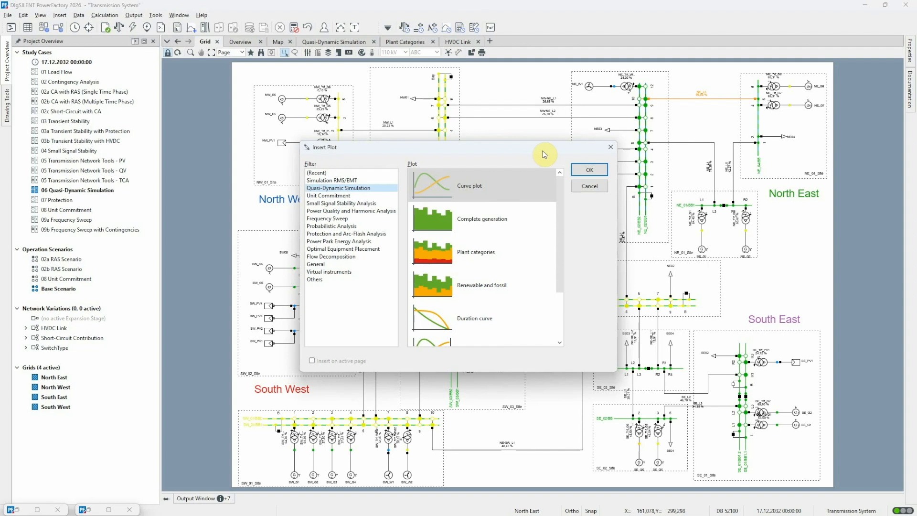
pyautogui.click(584, 169)
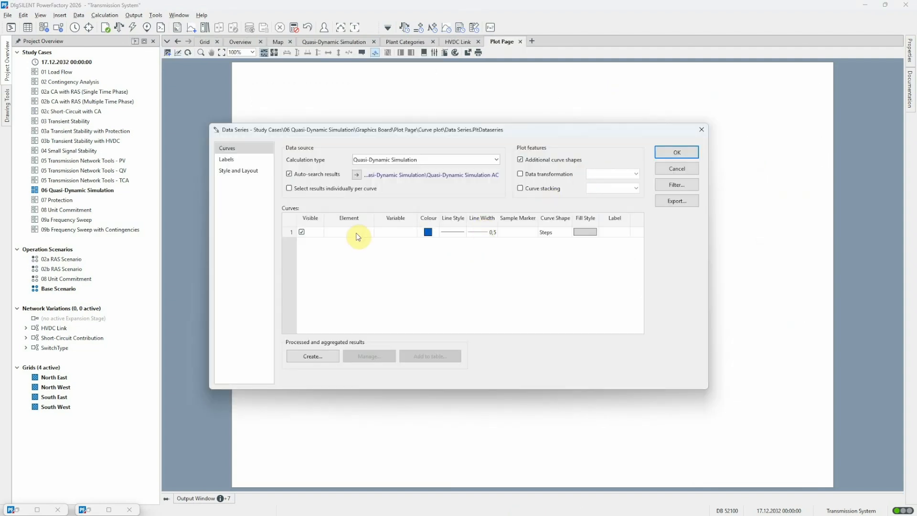
pyautogui.rightClick(344, 233)
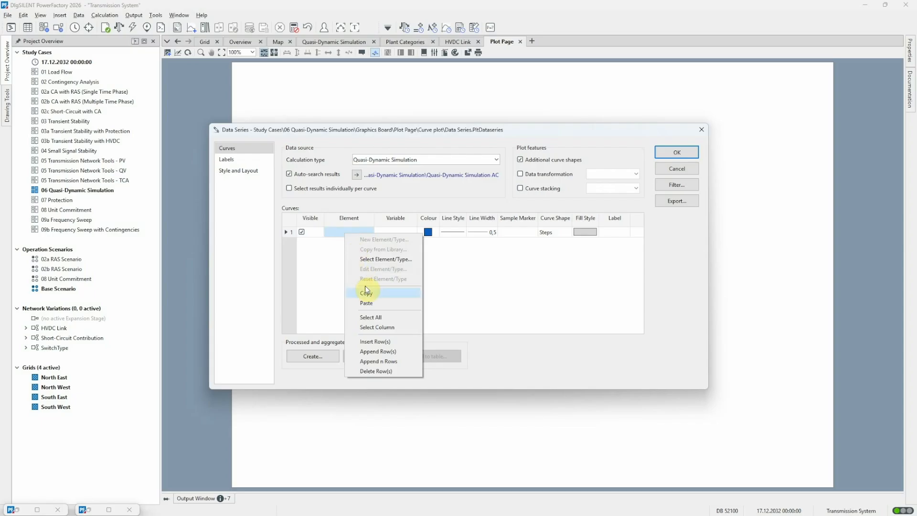
pyautogui.click(368, 302)
pyautogui.click(380, 231)
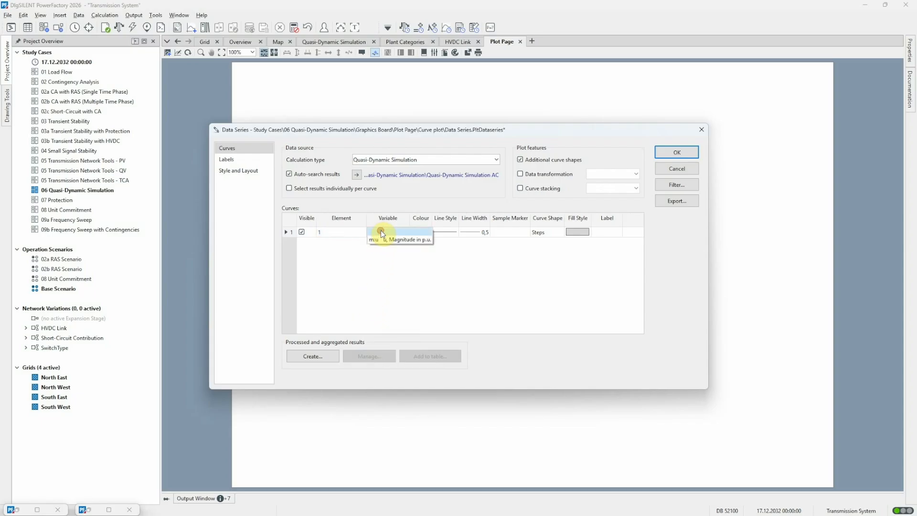
pyautogui.click(380, 240)
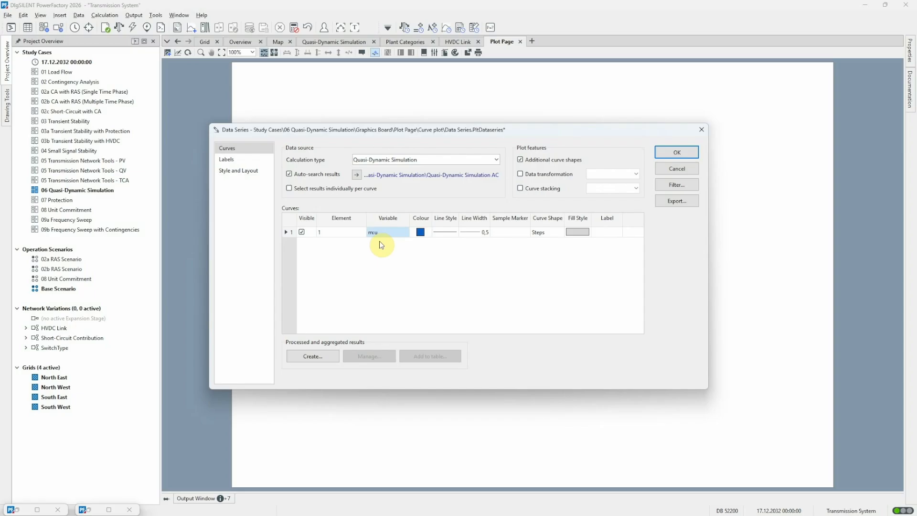
pyautogui.click(678, 152)
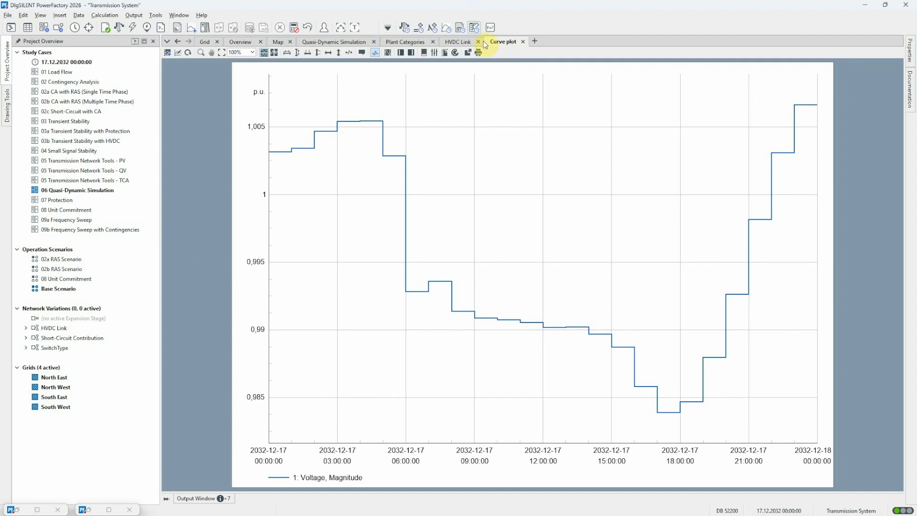
# Step: Generate the loading ranges report instead of voltage ranges, review the maximum loadings, and close the report window
pyautogui.click(475, 27)
pyautogui.click(303, 237)
pyautogui.click(302, 227)
pyautogui.click(628, 178)
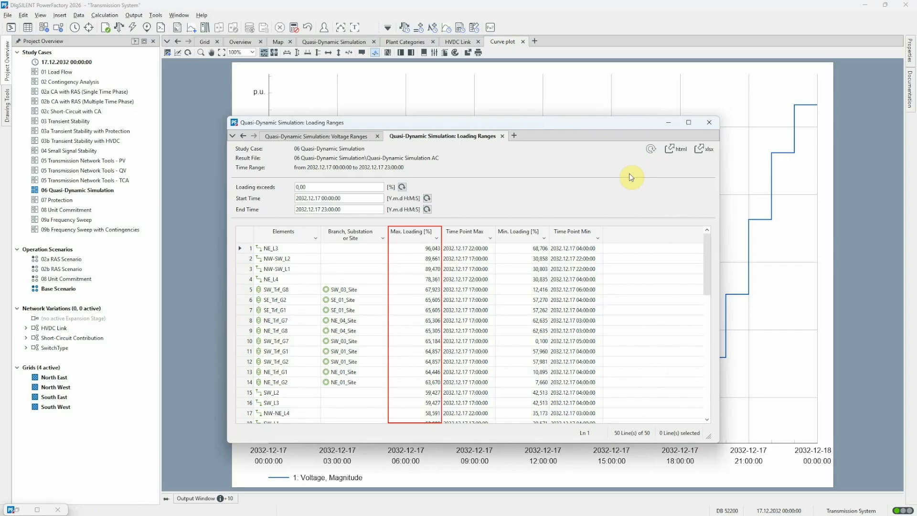
pyautogui.click(710, 123)
pyautogui.click(525, 298)
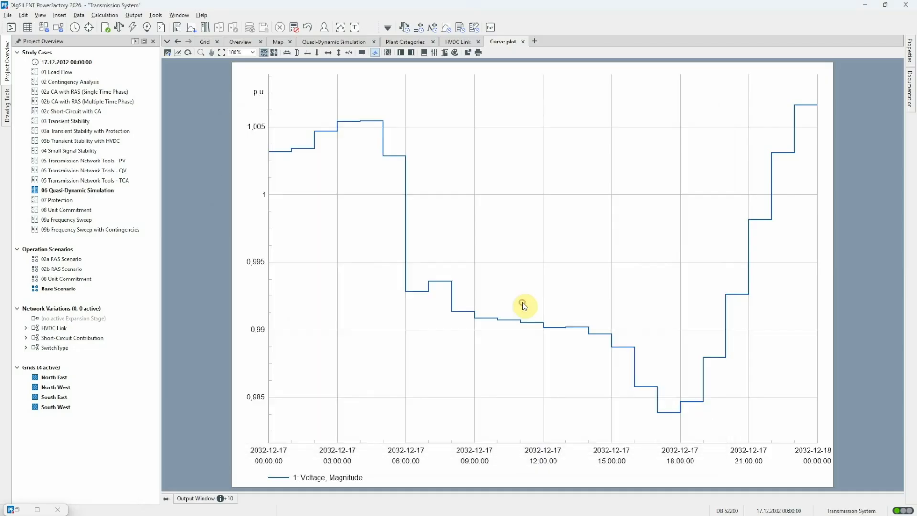
# Step: Enable consideration of planned outages in the quasi-dynamic simulation's maintenance and event settings
pyautogui.click(404, 27)
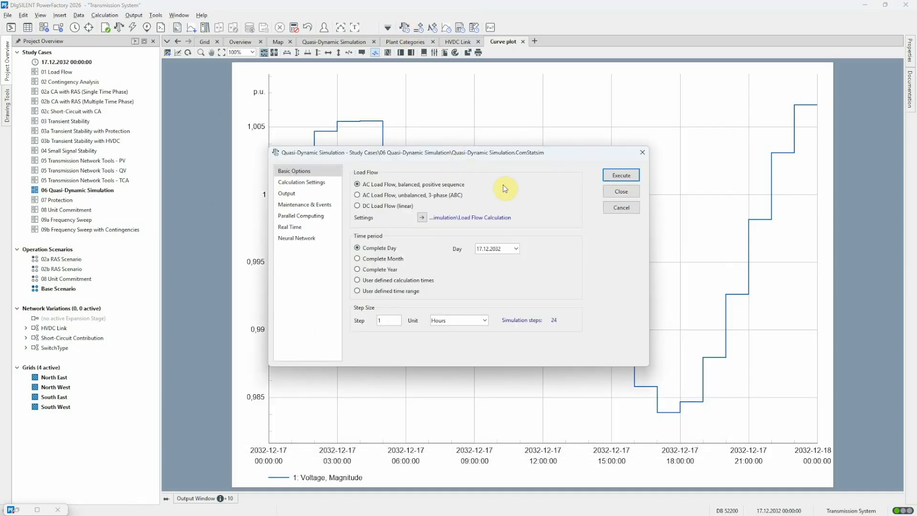
pyautogui.click(325, 207)
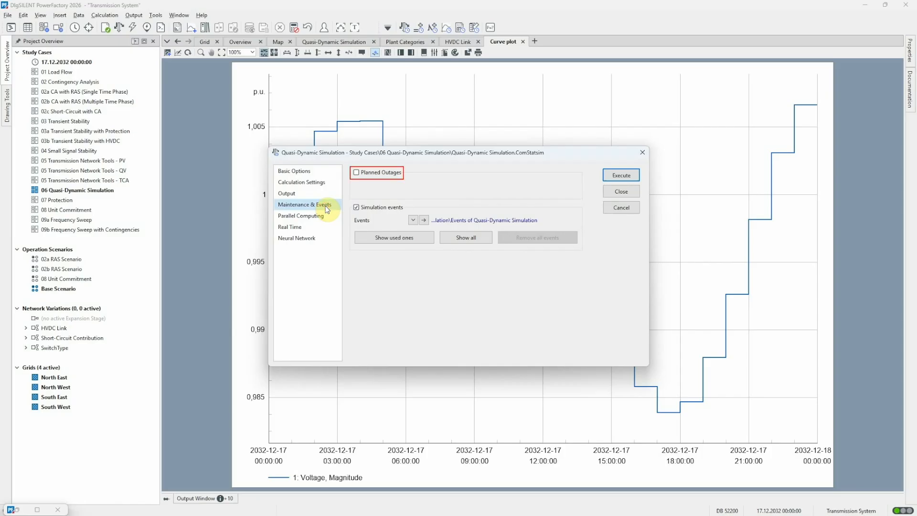
pyautogui.click(356, 173)
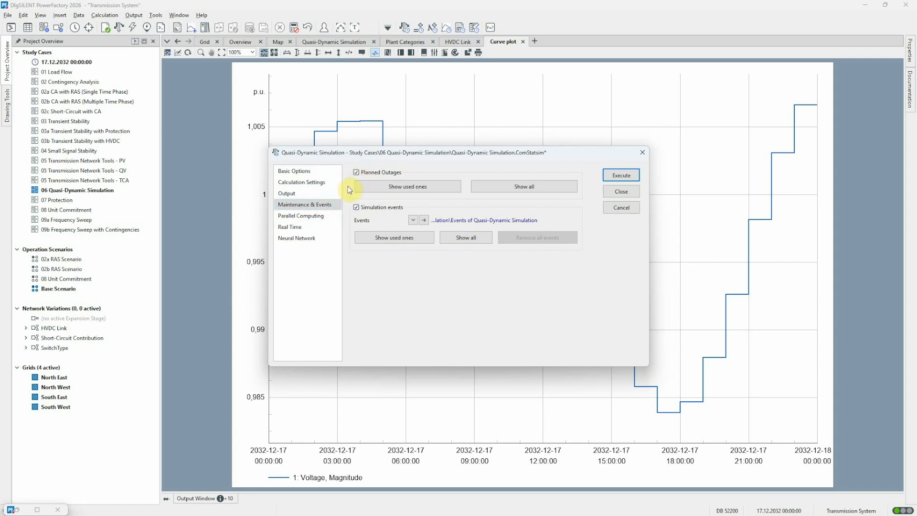
# Step: List the planned outages used, mark outage NW-SW_L1 in the Grid diagram, and close the list
pyautogui.click(419, 187)
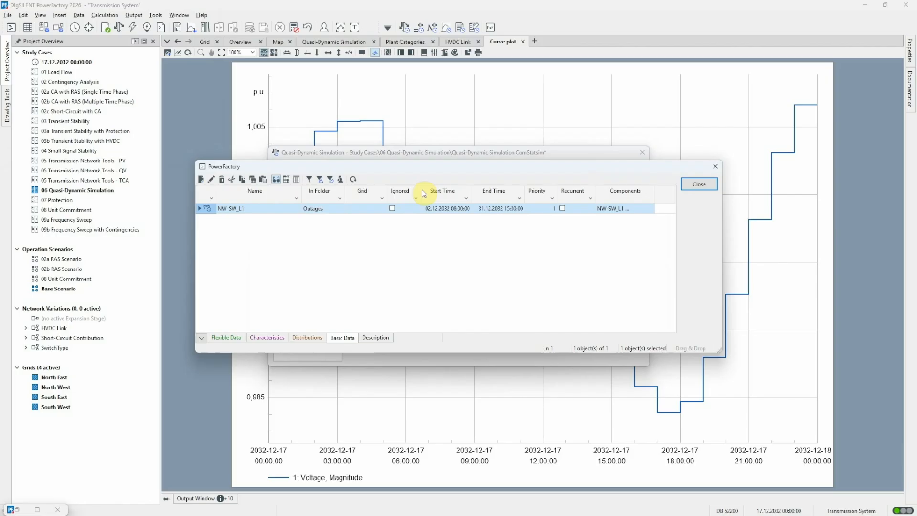
pyautogui.rightClick(206, 211)
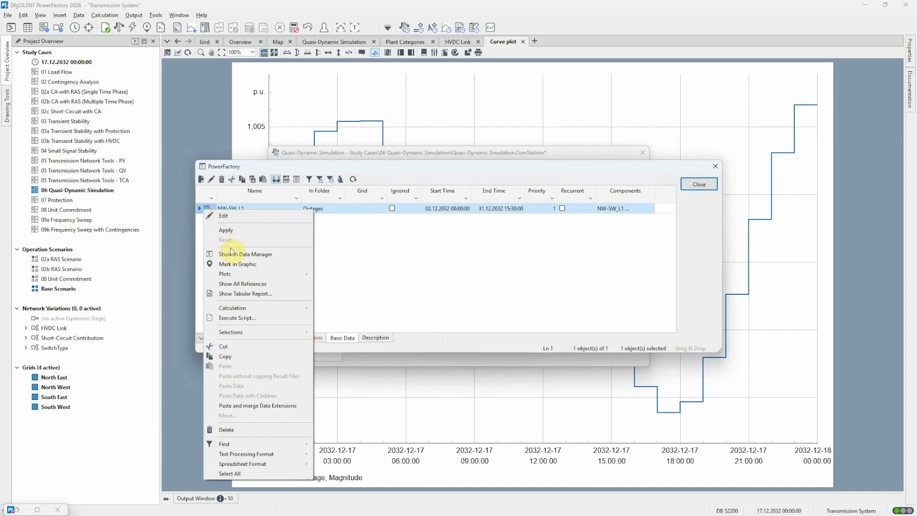
pyautogui.click(265, 268)
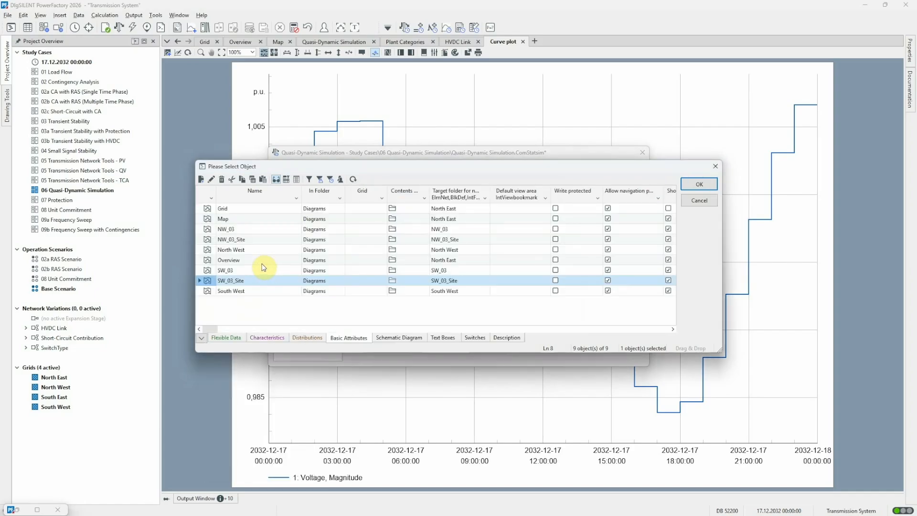
pyautogui.click(210, 210)
pyautogui.click(711, 183)
pyautogui.click(712, 182)
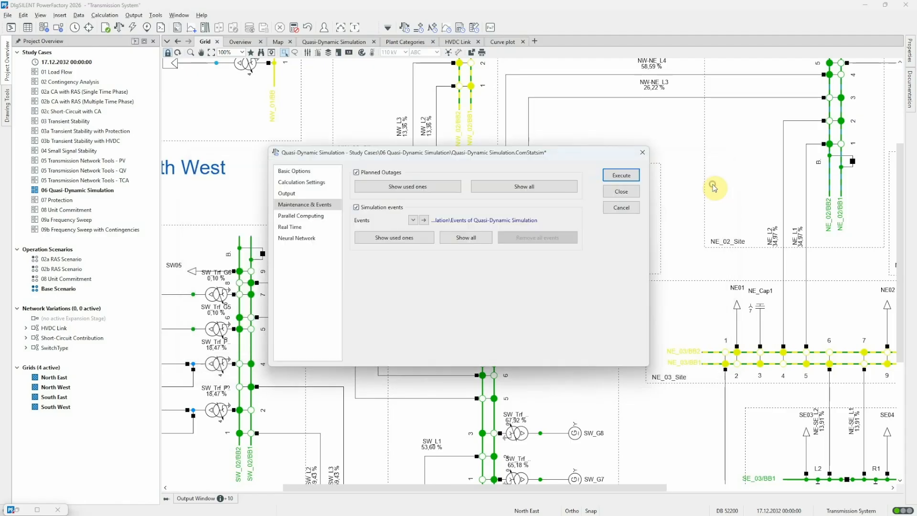
# Step: Run the quasi-dynamic simulation with planned outages for 17.12.2032, generate the loading ranges report for the complete time range, and close it
pyautogui.click(622, 191)
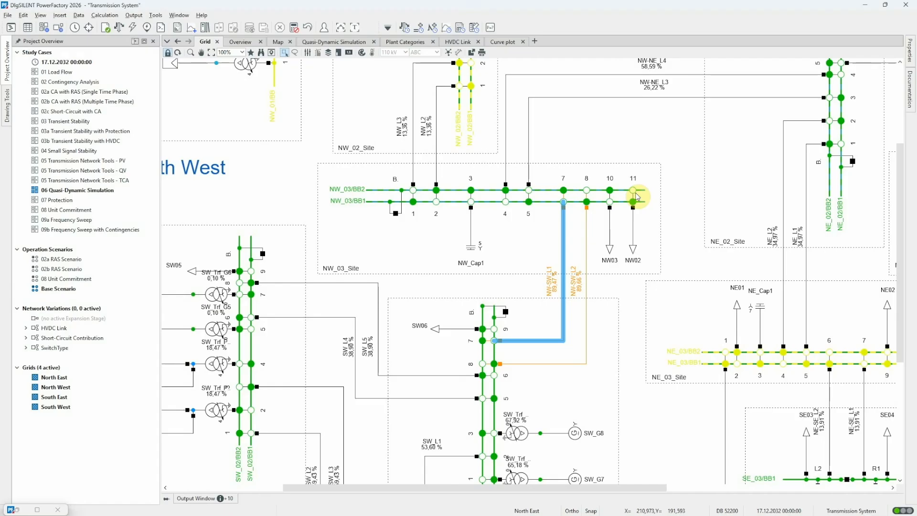
pyautogui.click(405, 28)
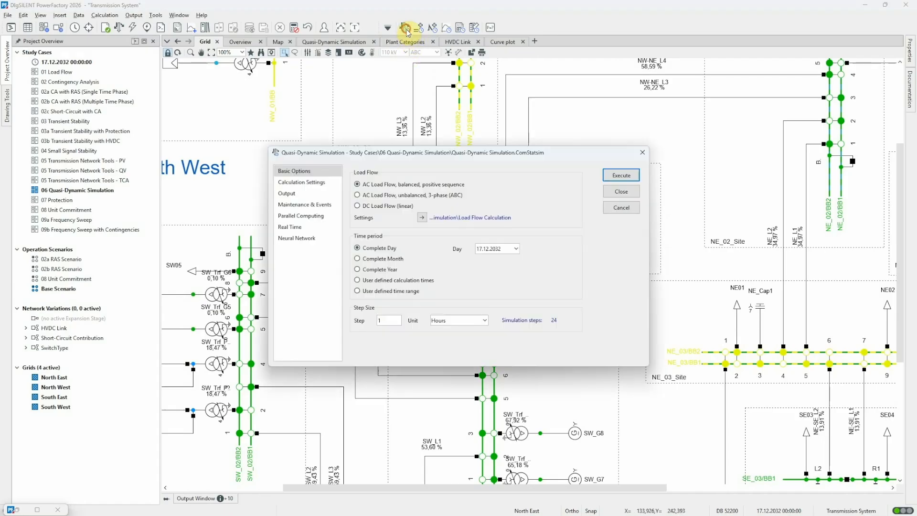
pyautogui.click(621, 175)
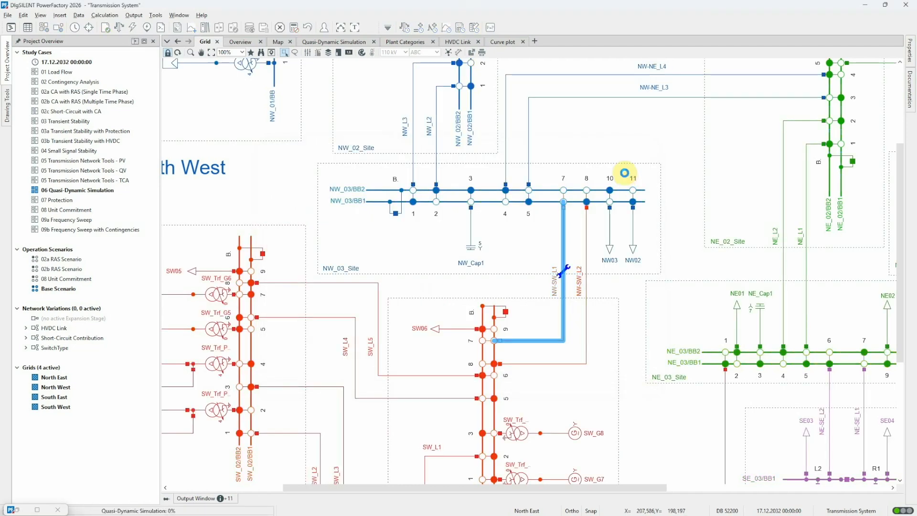
pyautogui.click(461, 28)
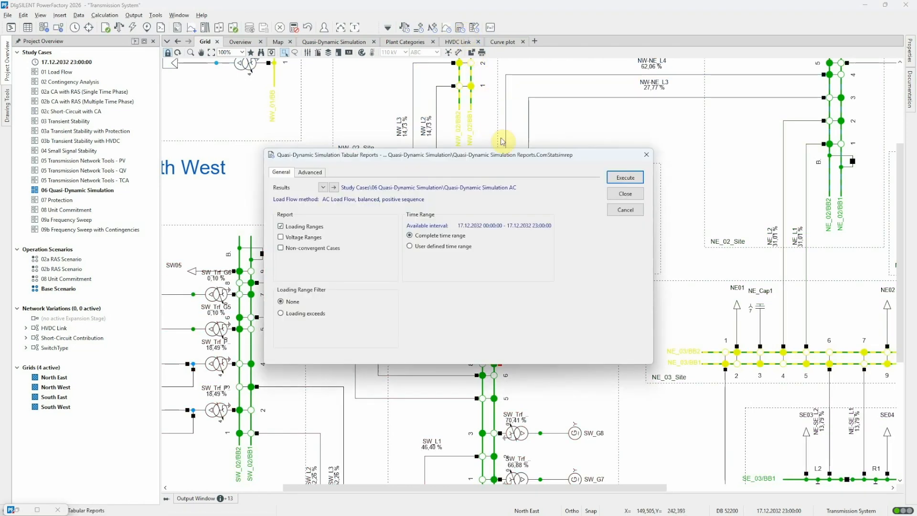
pyautogui.click(626, 178)
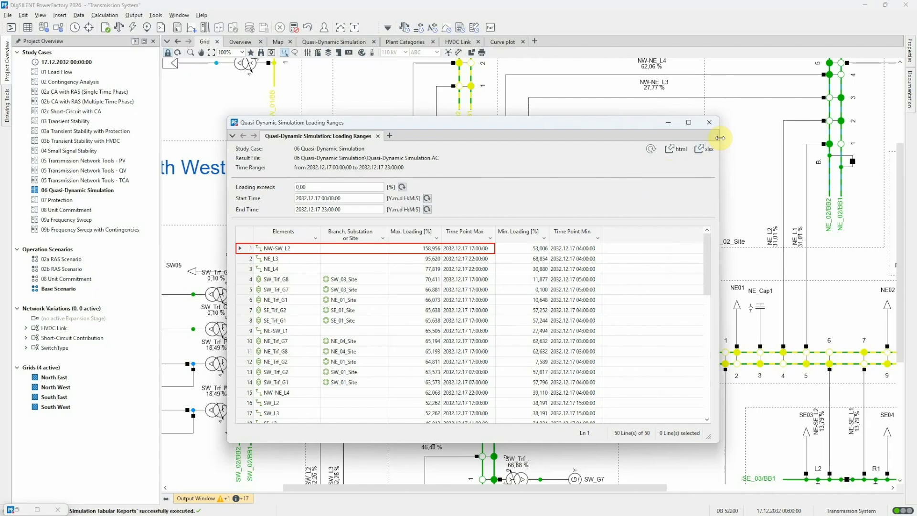
pyautogui.click(709, 123)
# Step: Activate the HVDC Link network variation and show the detailed diagram of the HVDC Link element in the Grid diagram
pyautogui.scroll(-4, 715, 127)
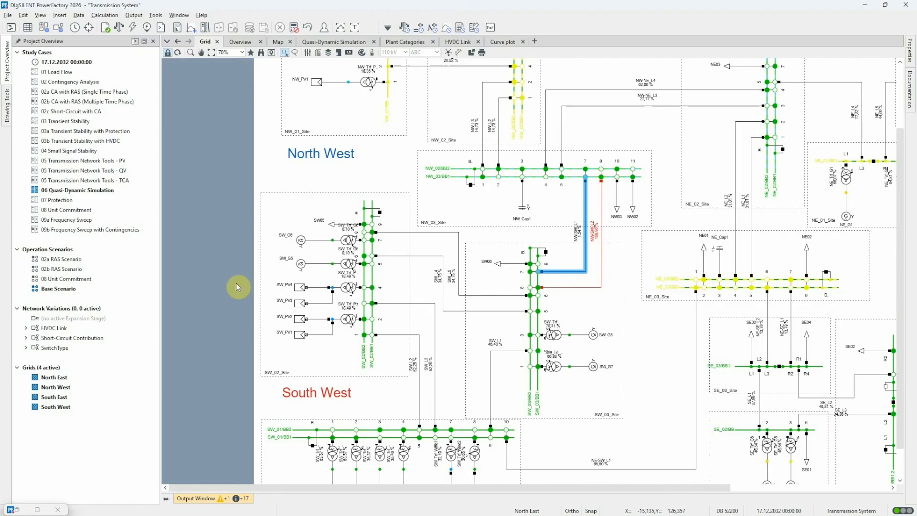
pyautogui.rightClick(63, 330)
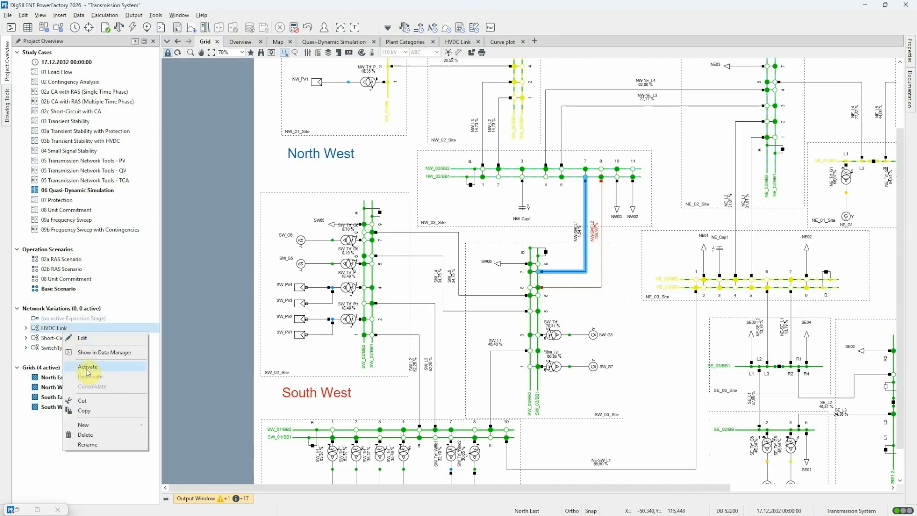
pyautogui.click(87, 368)
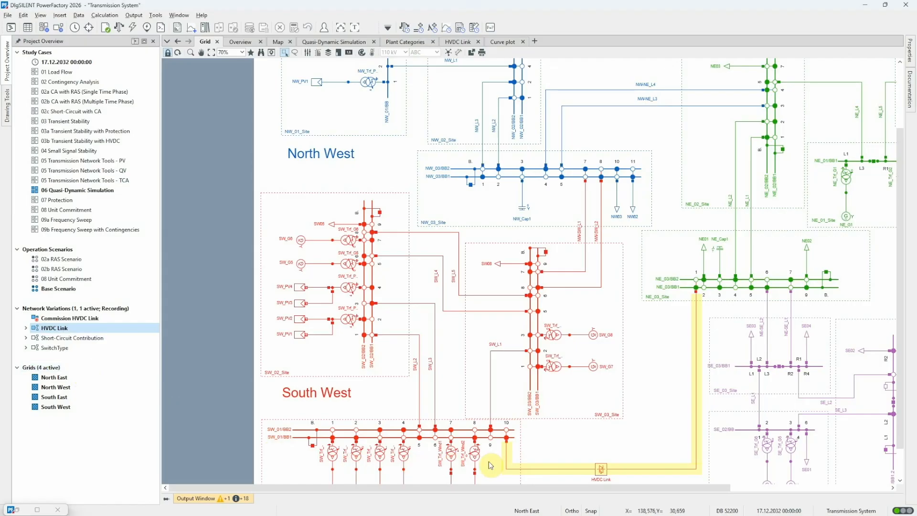
pyautogui.rightClick(600, 467)
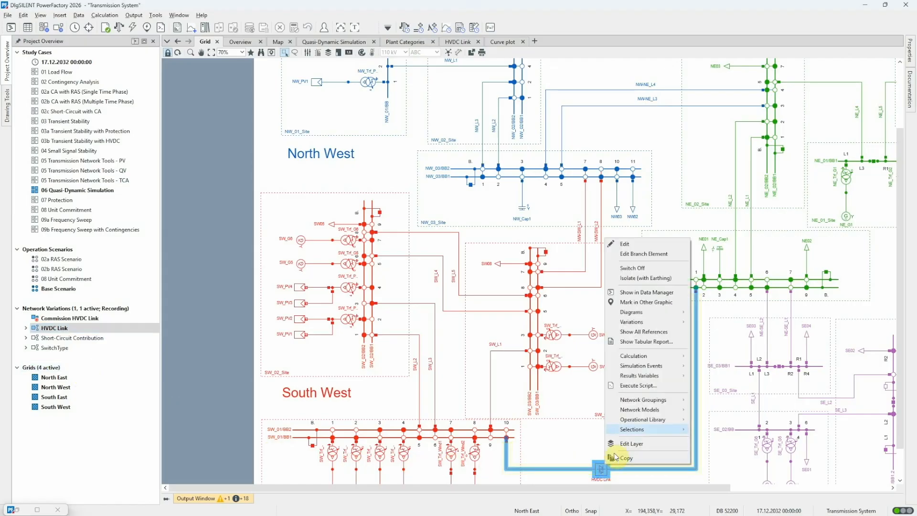
pyautogui.moveTo(667, 314)
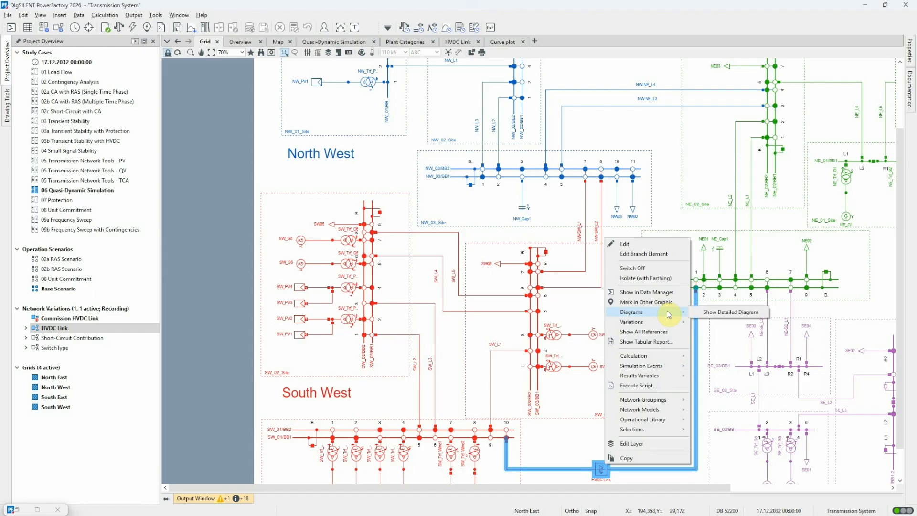
pyautogui.click(705, 312)
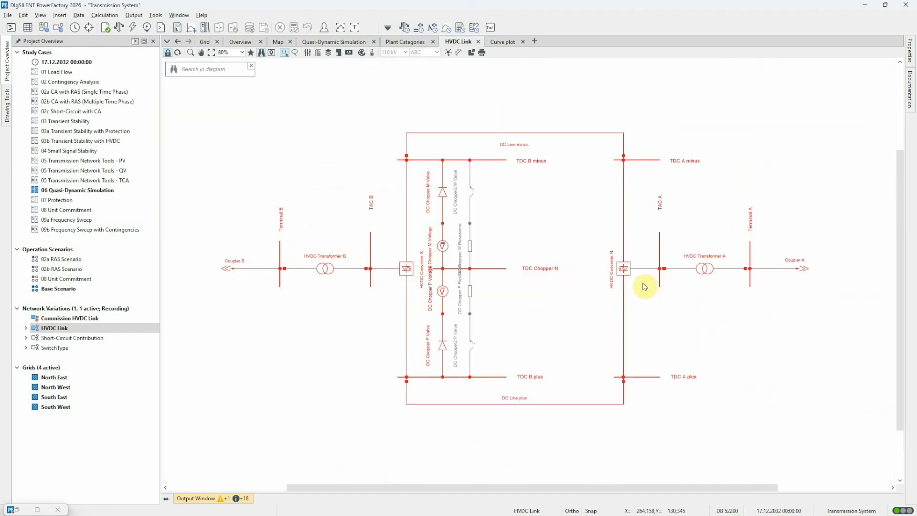
# Step: Enable active power participation in the load flow P-setpoint adaption of HVDC Converter NE (A), with participation factor 1
pyautogui.doubleClick(626, 272)
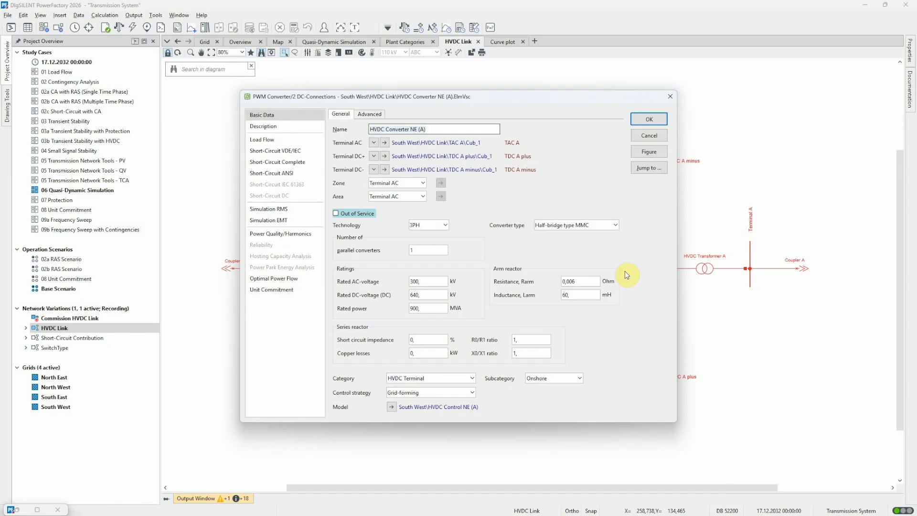
pyautogui.click(302, 138)
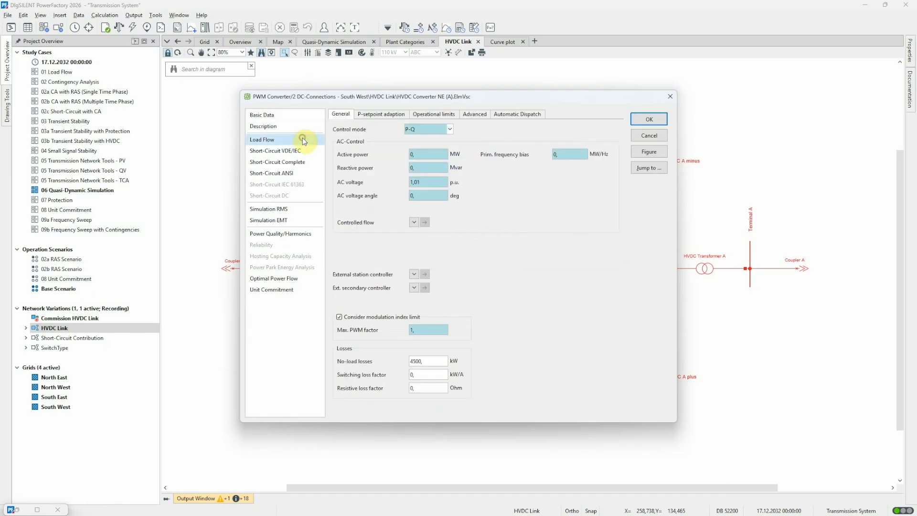
pyautogui.click(382, 116)
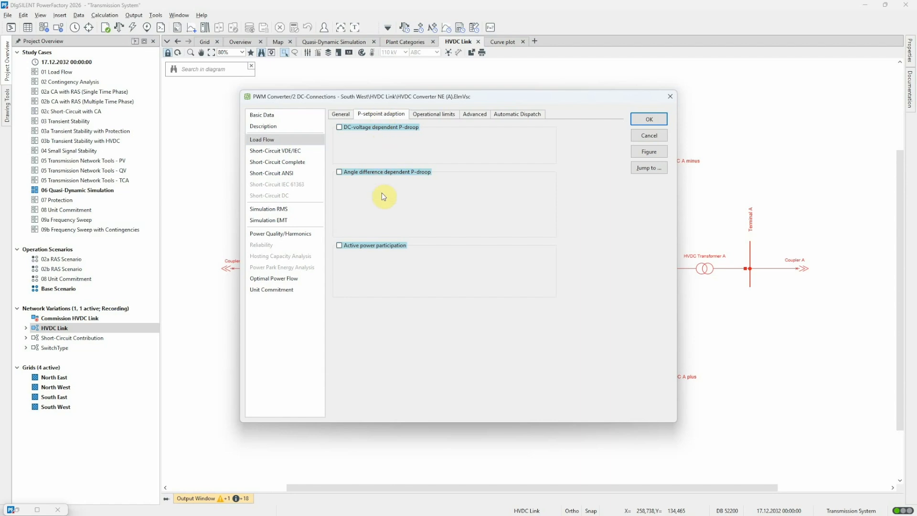
pyautogui.click(343, 245)
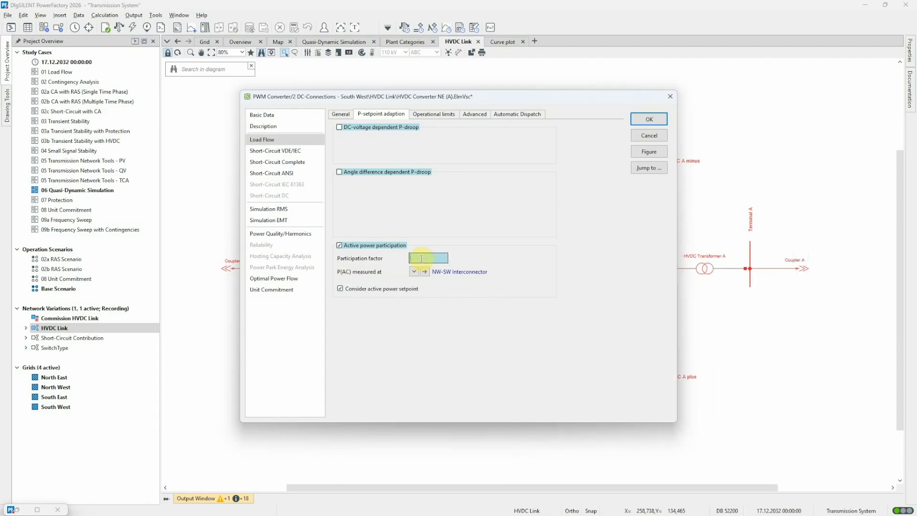
pyautogui.write(',')
pyautogui.click(649, 120)
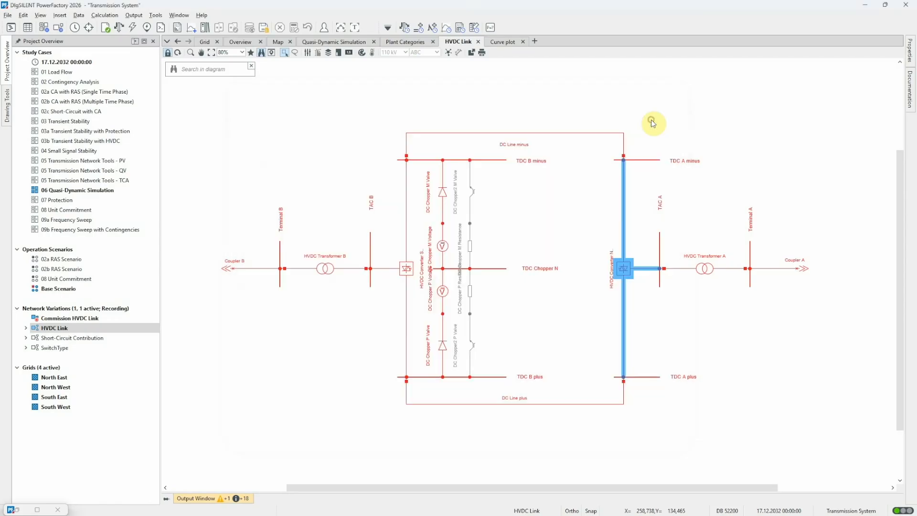
pyautogui.click(653, 122)
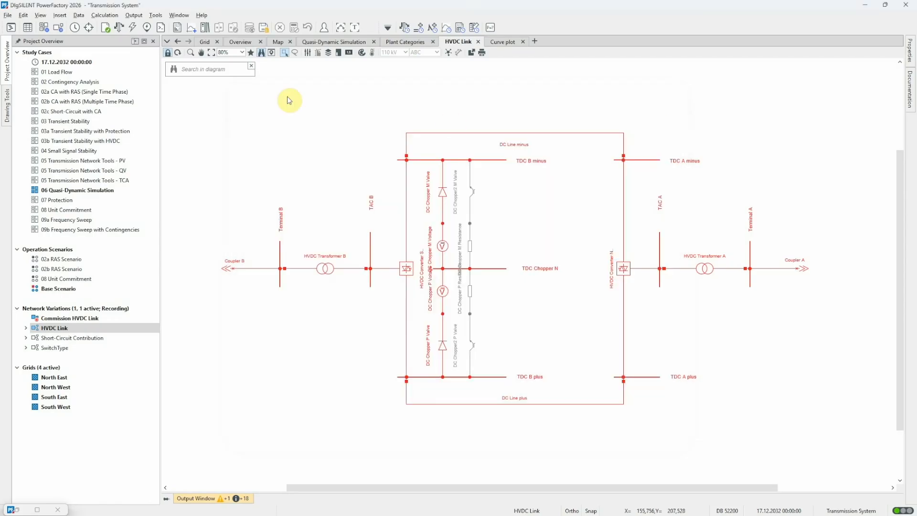
# Step: Run a load flow calculation and examine the interconnector power flows in the Overview diagram
pyautogui.click(119, 27)
pyautogui.click(610, 123)
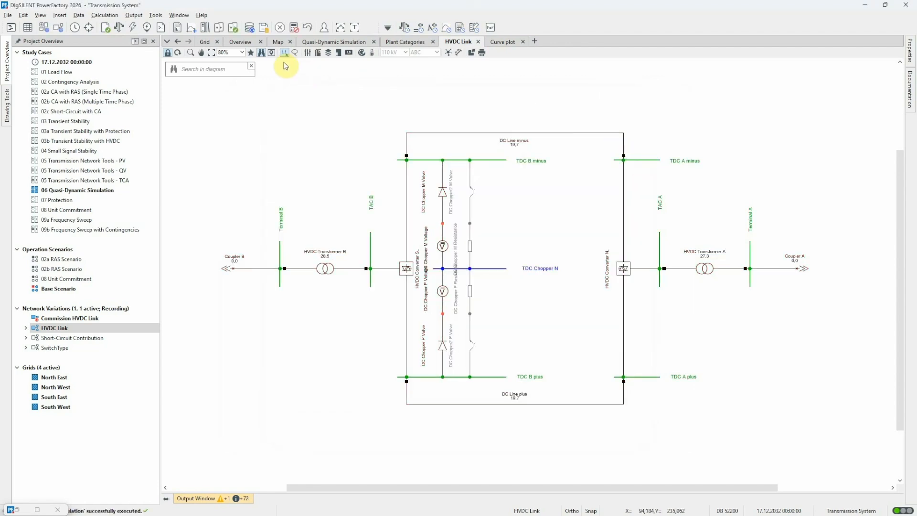
pyautogui.click(236, 46)
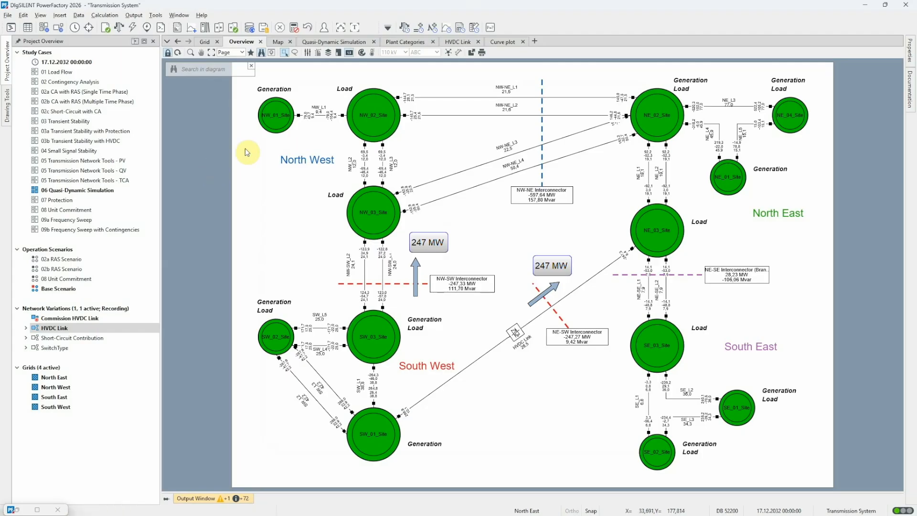
# Step: Rerun the daily quasi-dynamic simulation with the HVDC link active, review the loading ranges report, and close it
pyautogui.click(404, 30)
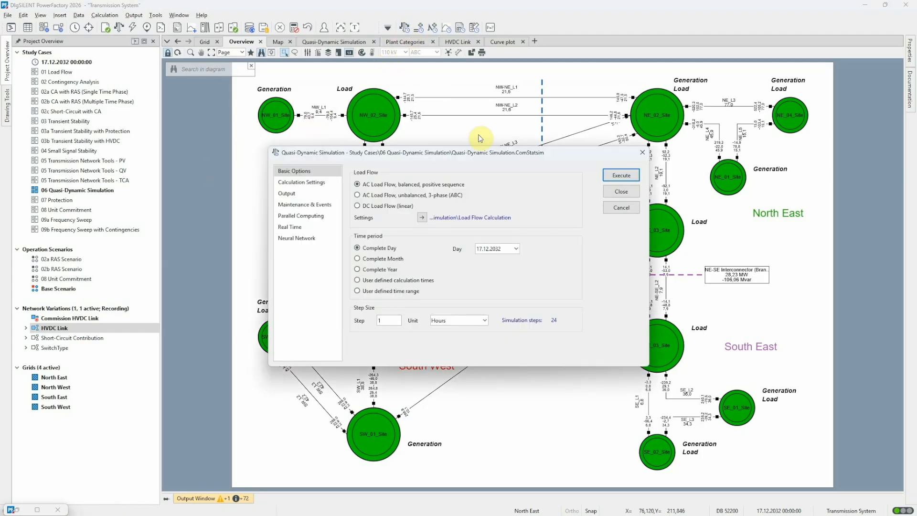
pyautogui.click(620, 176)
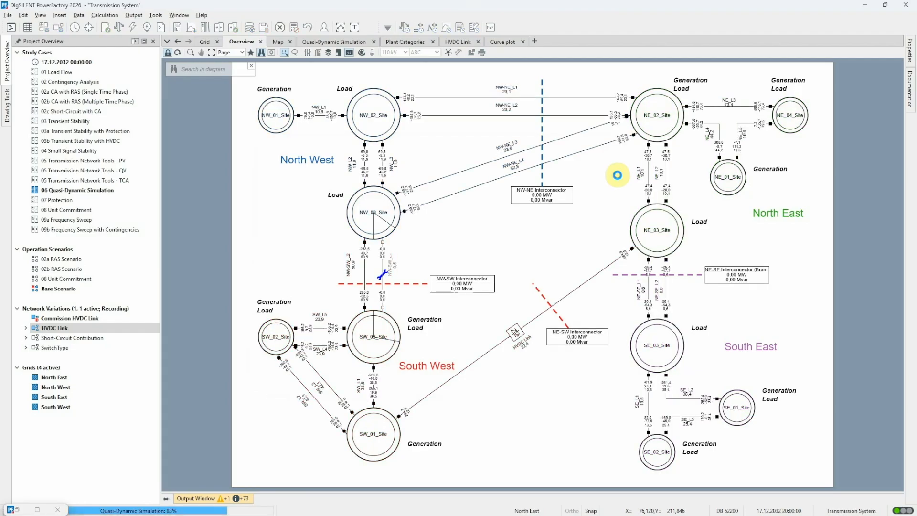
pyautogui.click(462, 50)
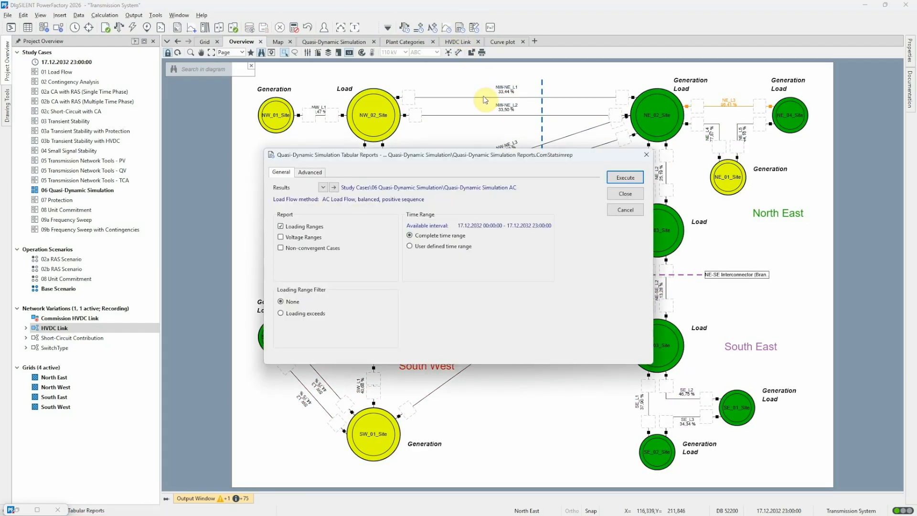
pyautogui.click(624, 178)
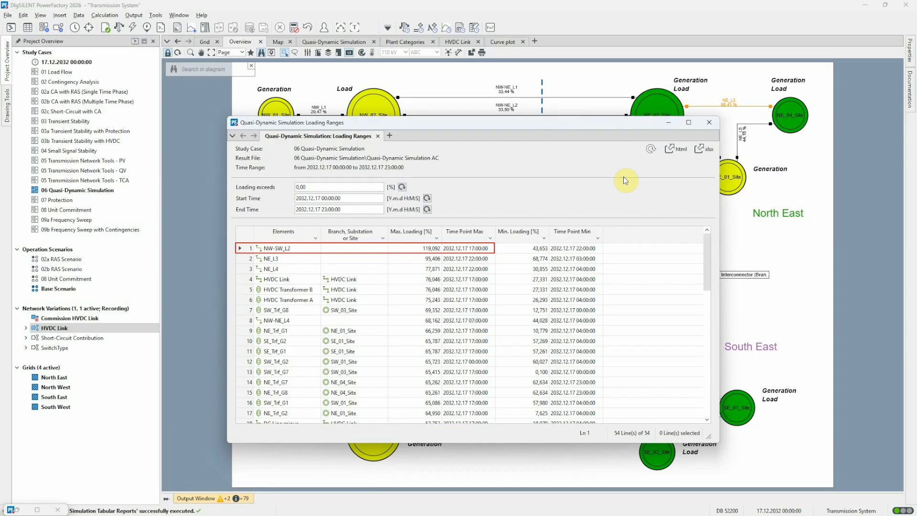
pyautogui.click(709, 123)
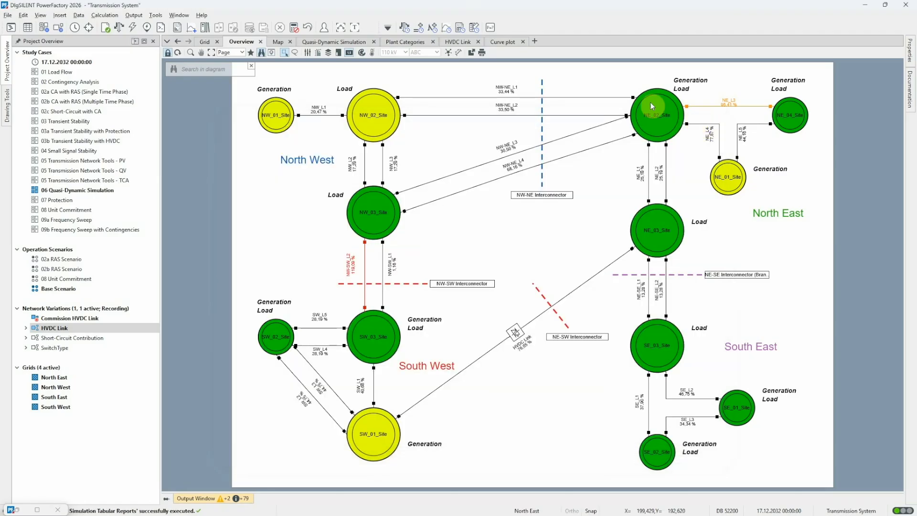
# Step: Change the active power participation factor of HVDC Converter NE (A) in its load flow P-setpoint adaption settings
pyautogui.click(467, 42)
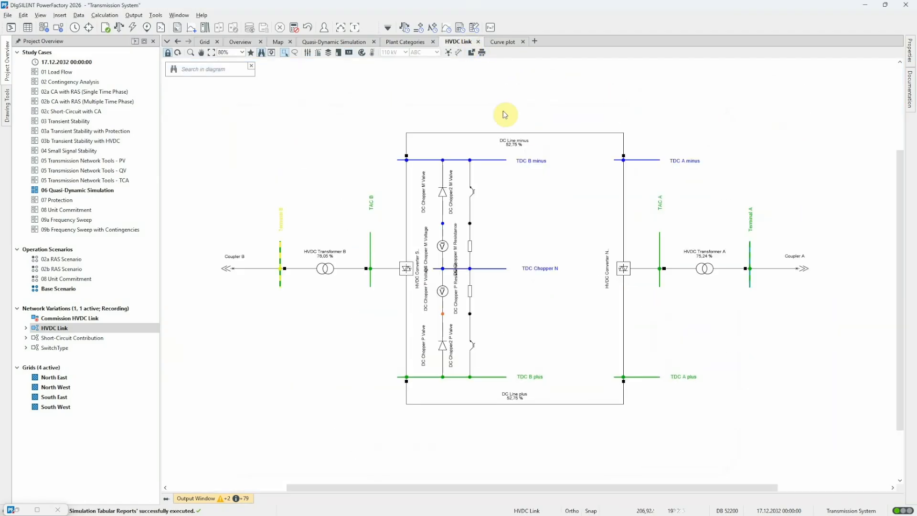
pyautogui.doubleClick(629, 270)
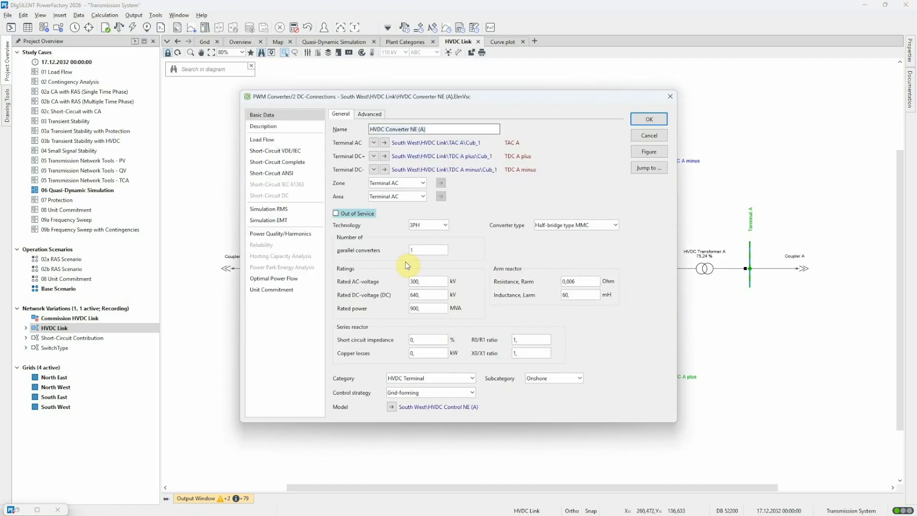
pyautogui.click(270, 140)
pyautogui.click(379, 115)
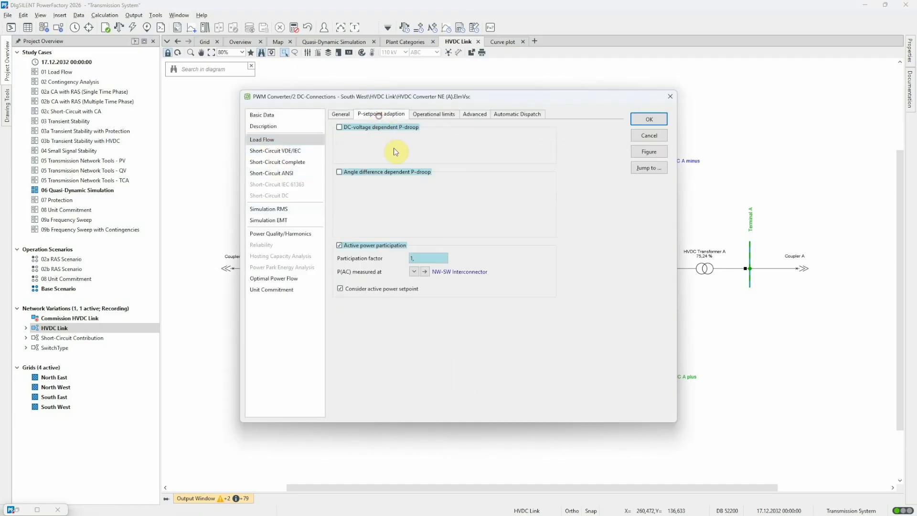
pyautogui.click(418, 256)
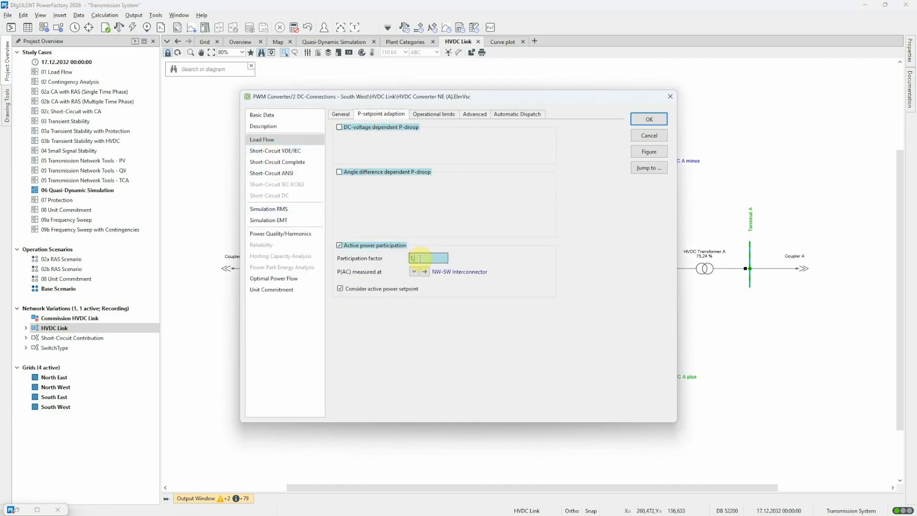
pyautogui.click(649, 119)
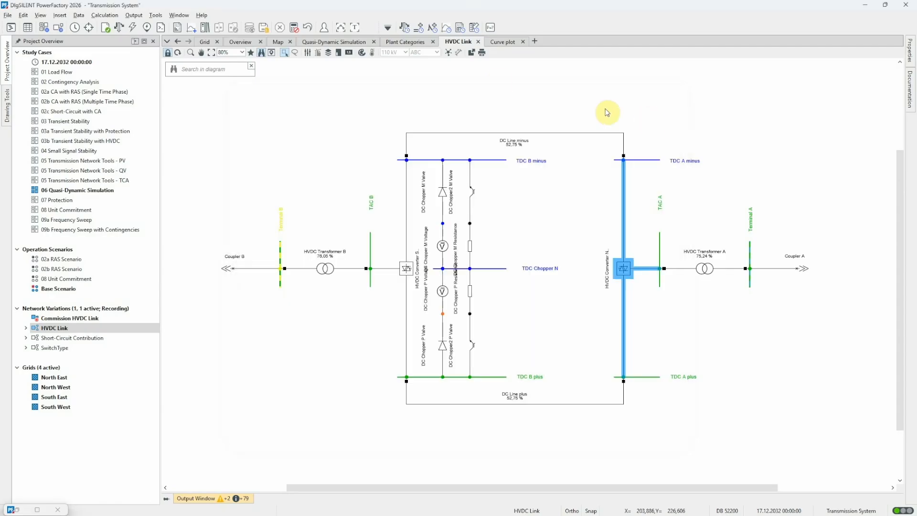
# Step: Rerun the daily quasi-dynamic simulation with the changed participation factor and generate the loading ranges report
pyautogui.click(406, 27)
pyautogui.click(608, 174)
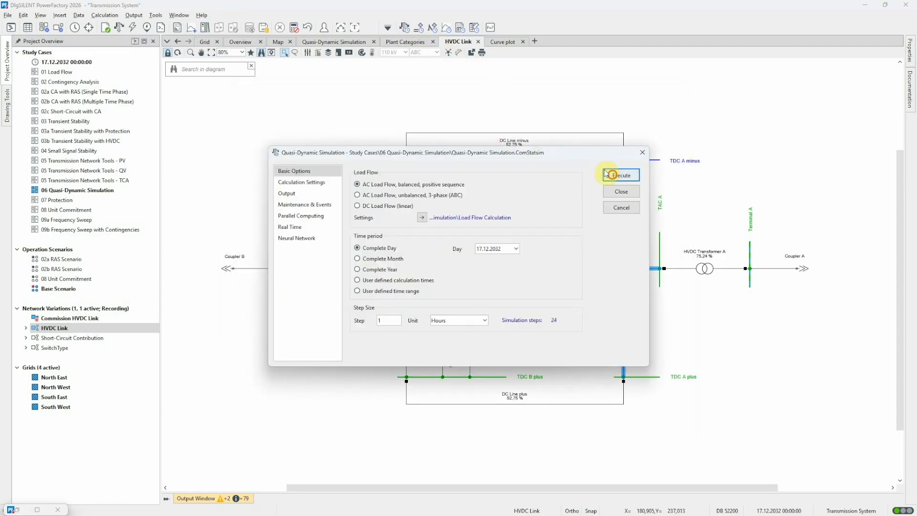
pyautogui.click(460, 28)
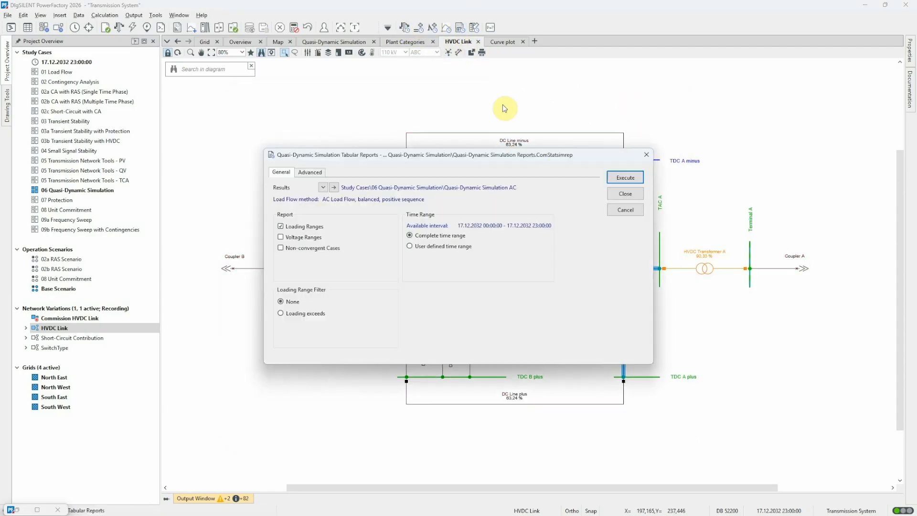
pyautogui.click(624, 176)
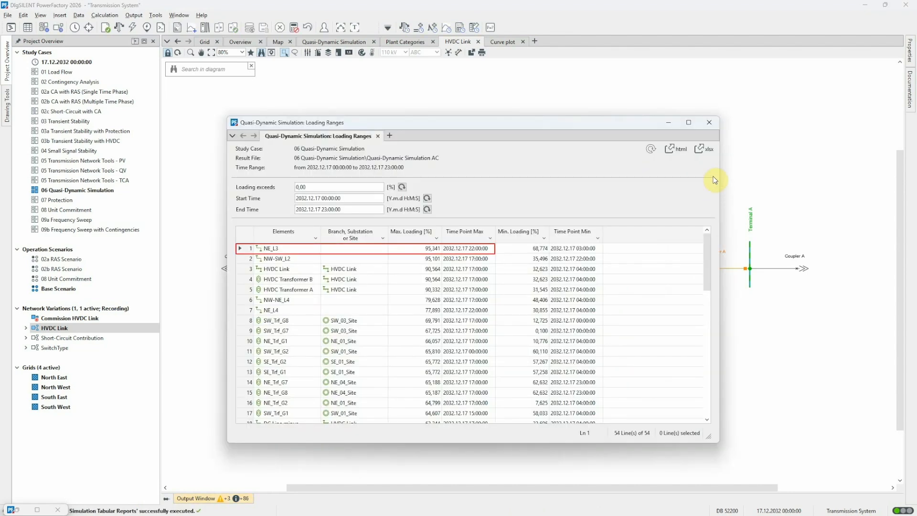